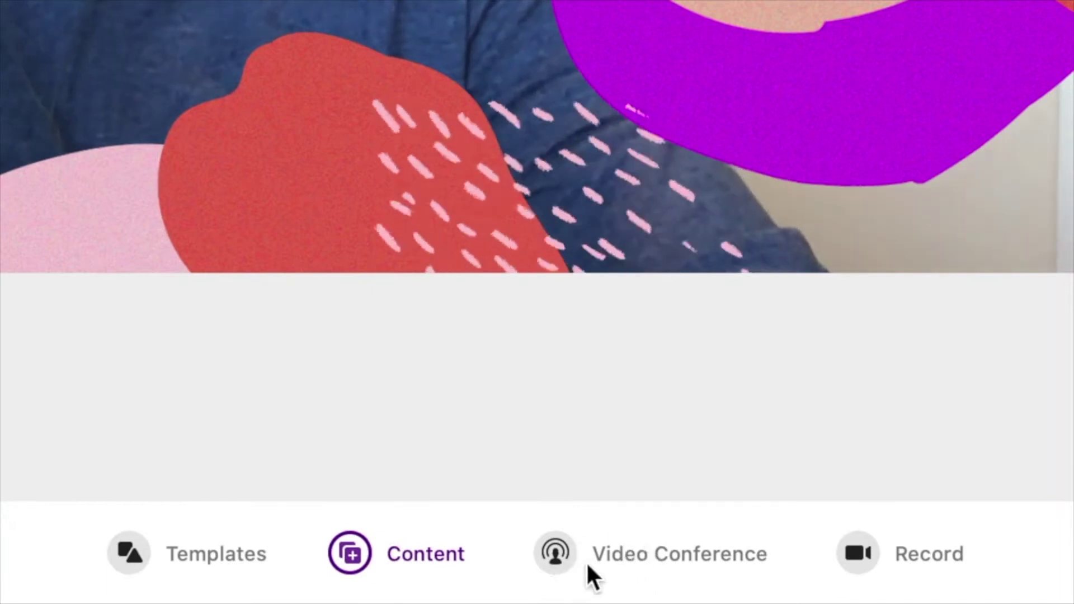
Step: Start the video conference setup with GoToMeeting as the conferencing app and launch an instant meeting
{"action": "left_click", "coordinate": [563, 583]}
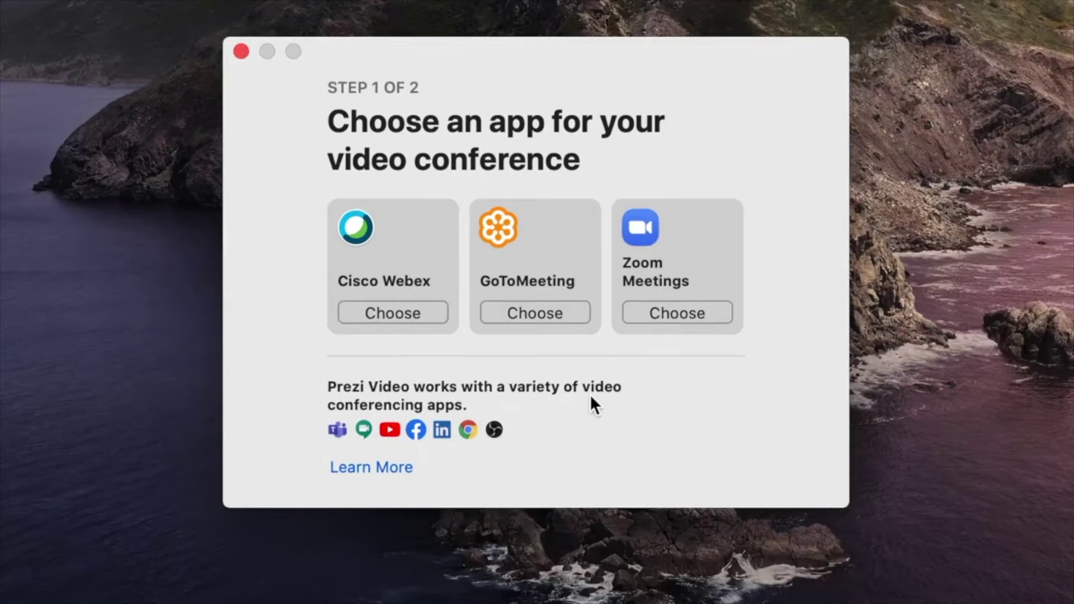
{"action": "left_click", "coordinate": [541, 312]}
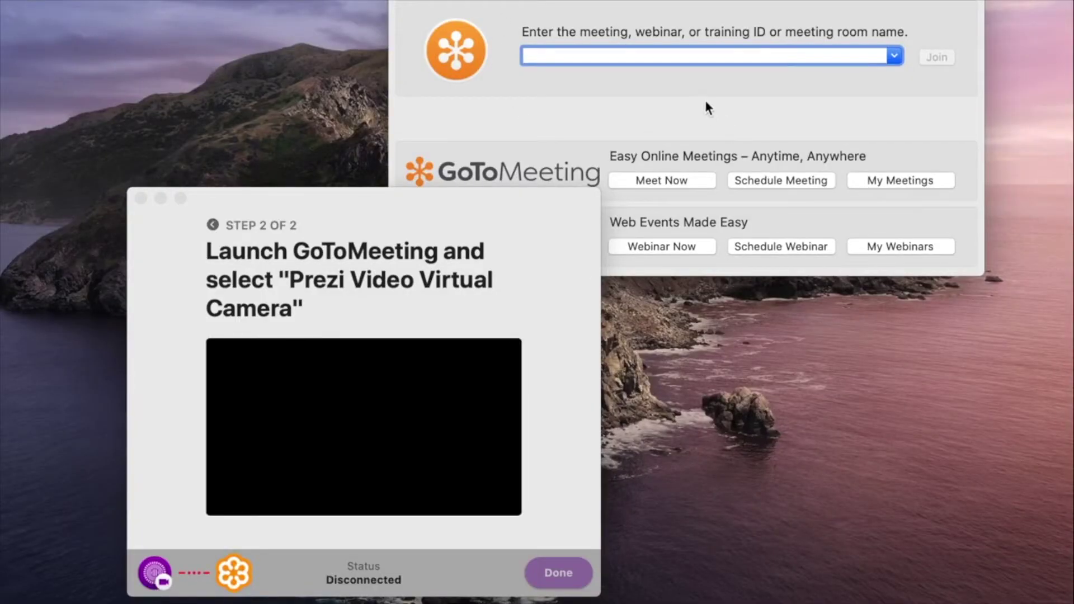
{"action": "left_click", "coordinate": [669, 185]}
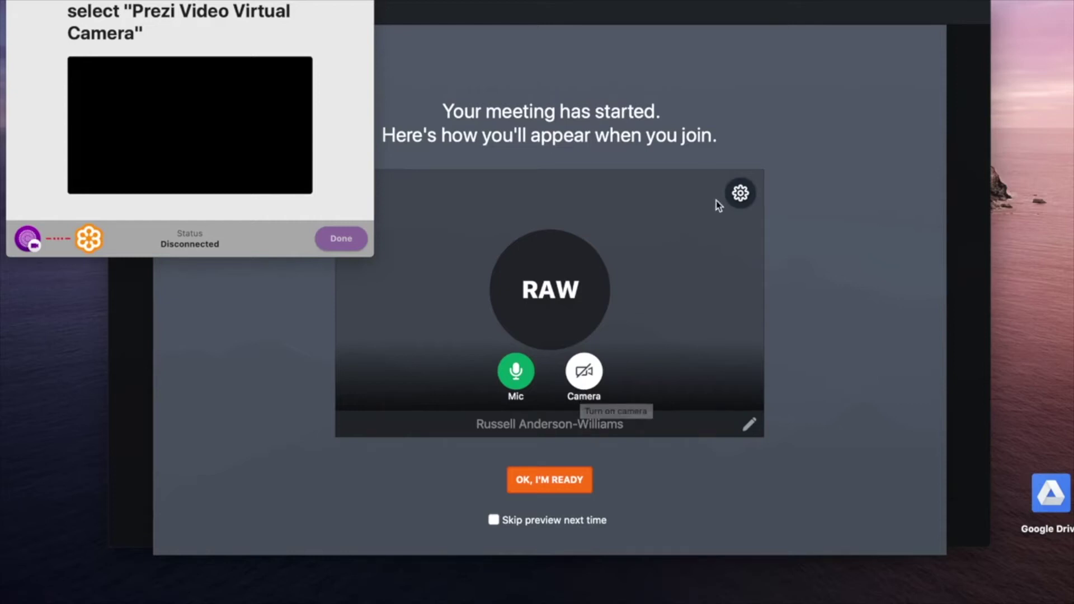
Step: In the meeting settings, switch the webcam to FaceTime HD Camera (Built-in) and back to Prezi Video Virtual Camera
{"action": "left_click", "coordinate": [741, 194]}
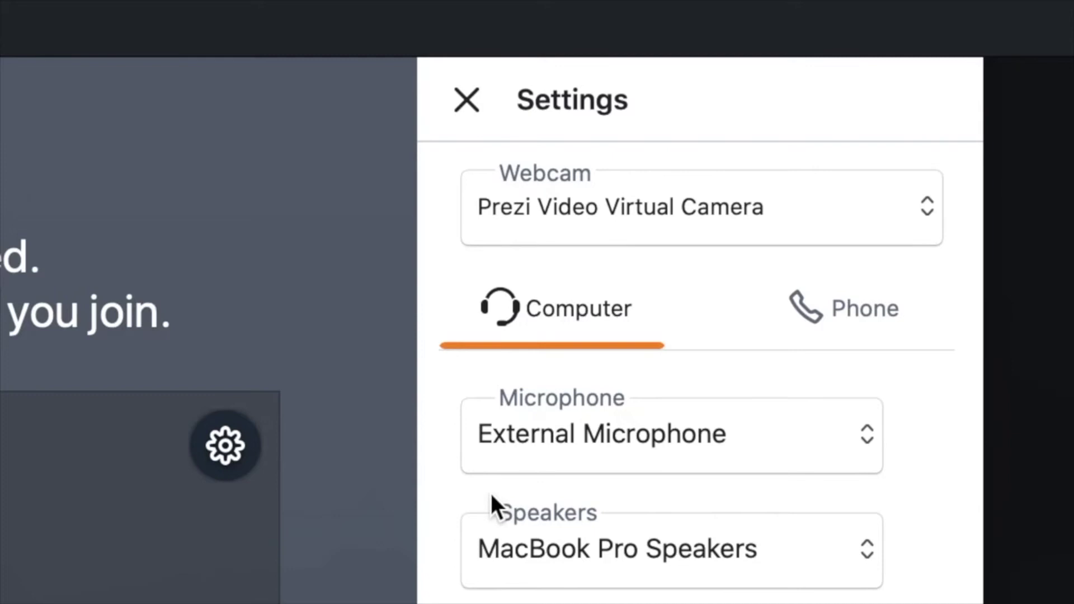
{"action": "left_click", "coordinate": [801, 219]}
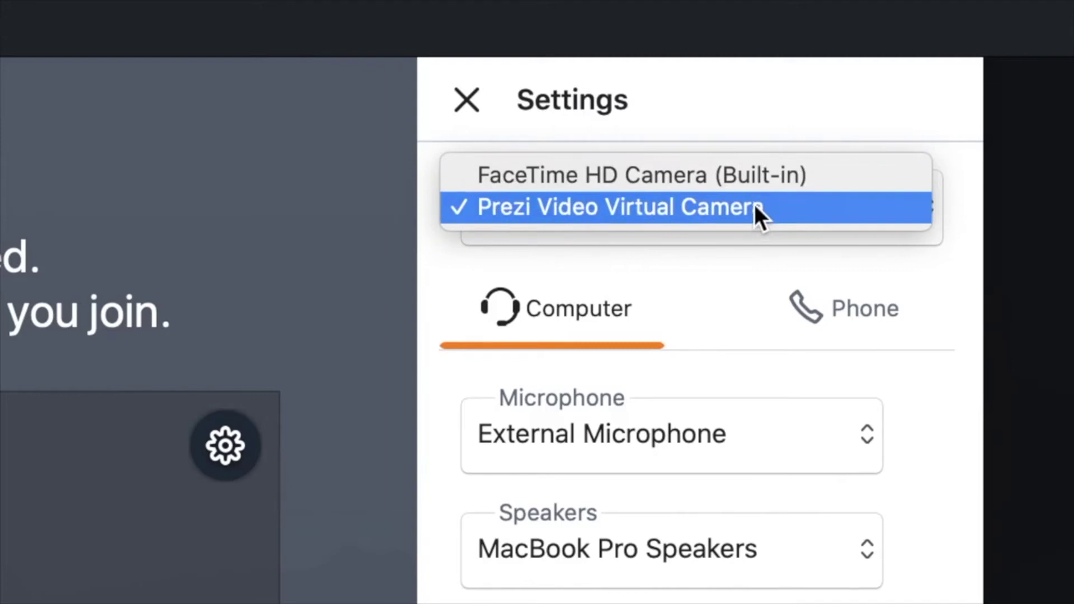
{"action": "left_click", "coordinate": [743, 169]}
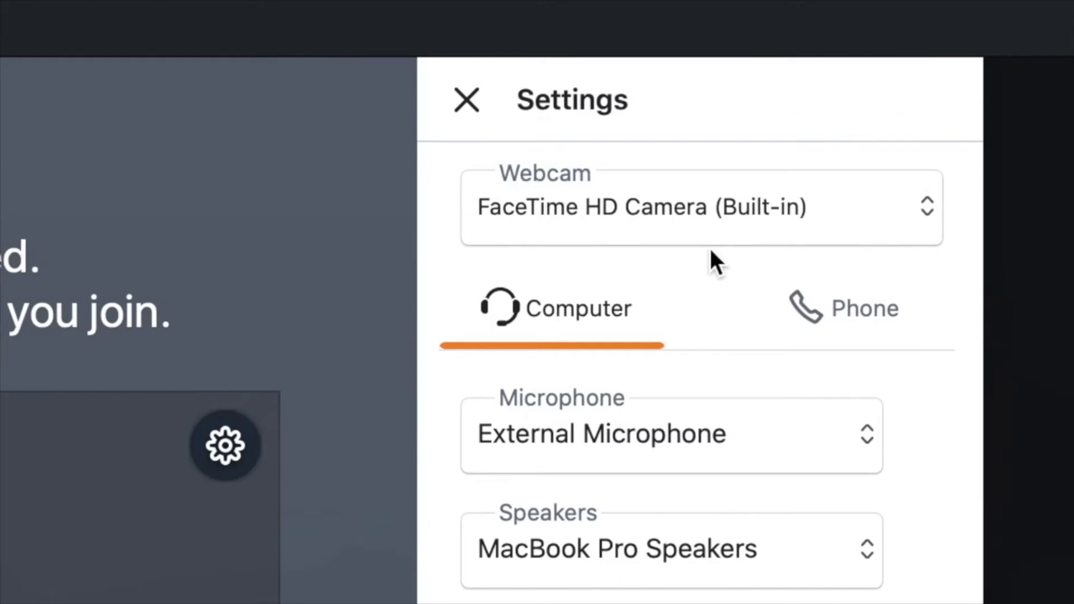
{"action": "left_click", "coordinate": [771, 206]}
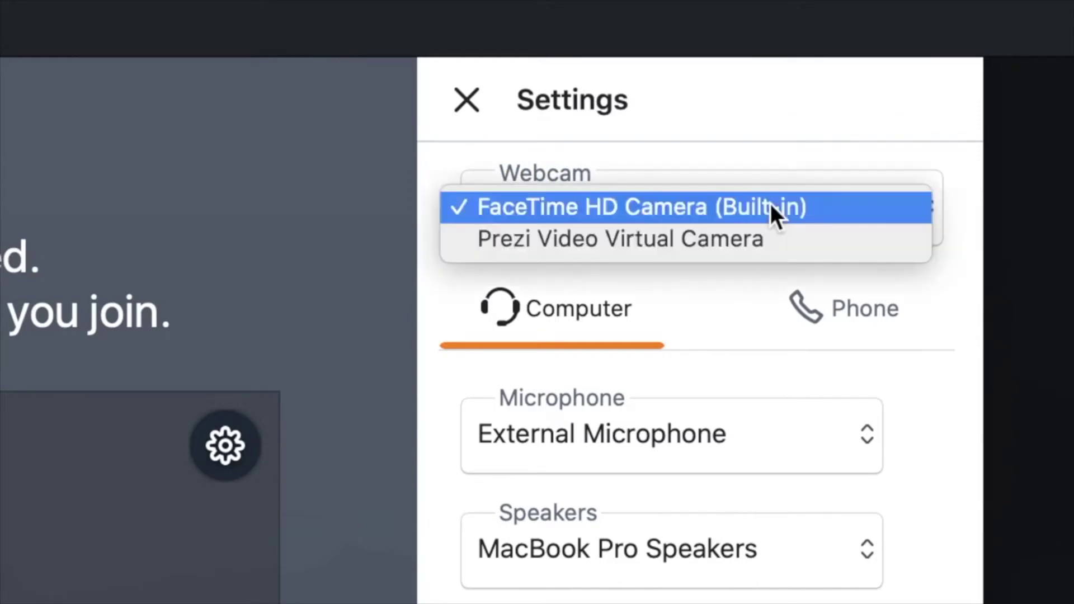
{"action": "left_click", "coordinate": [704, 238]}
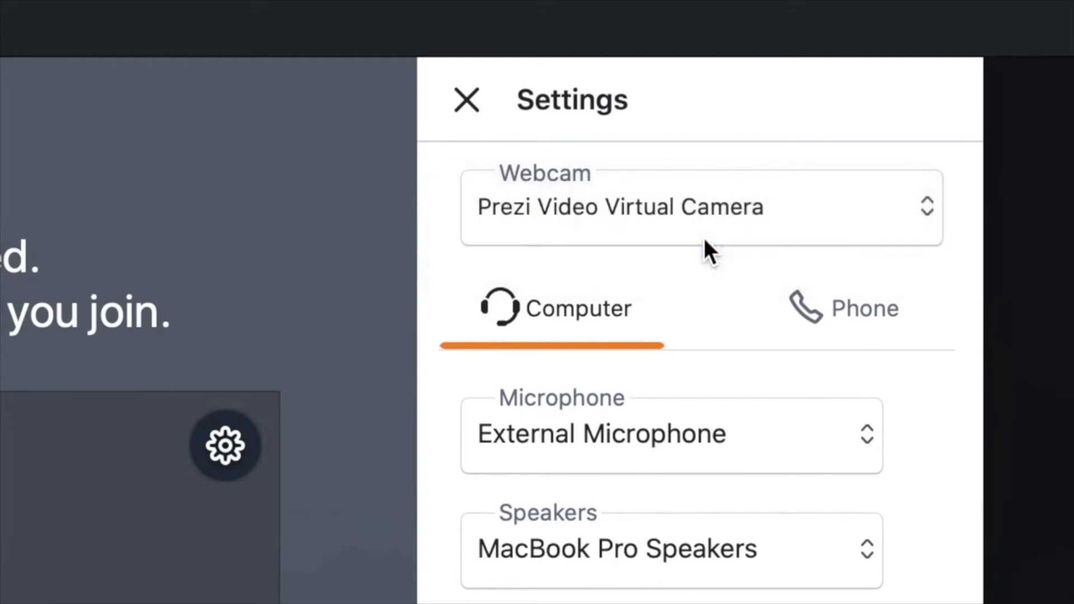
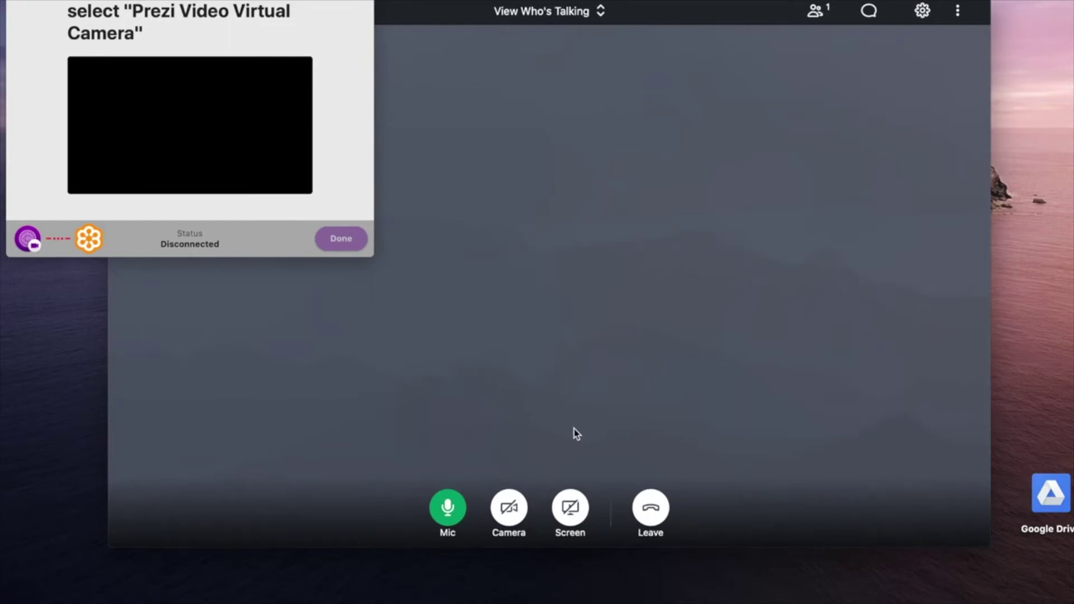
Step: Turn on the camera in the meeting and finish the virtual camera connection setup
{"action": "left_click", "coordinate": [512, 511]}
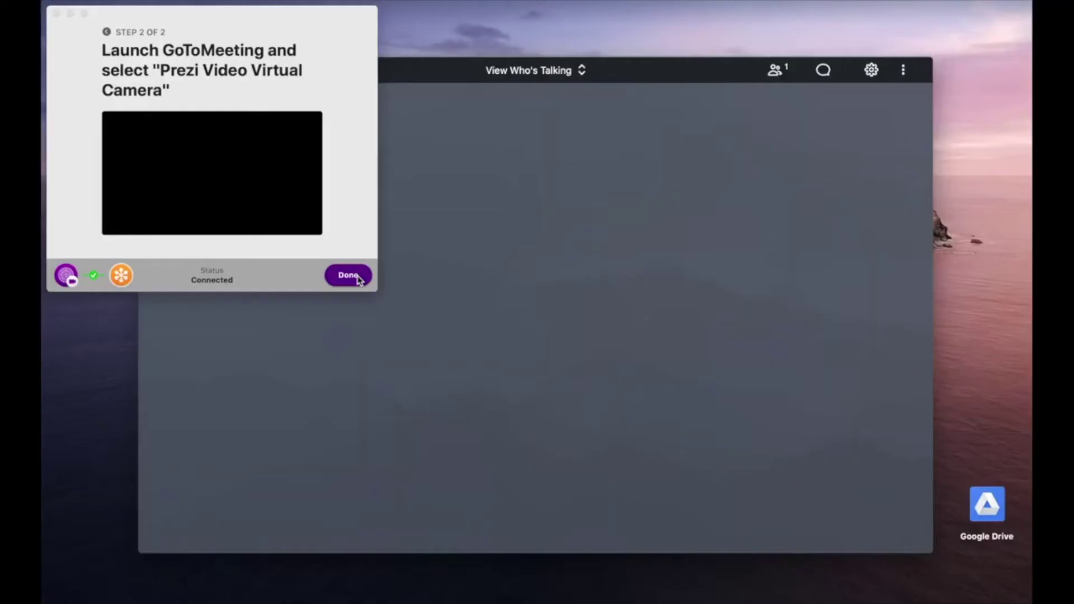
{"action": "left_click", "coordinate": [354, 278]}
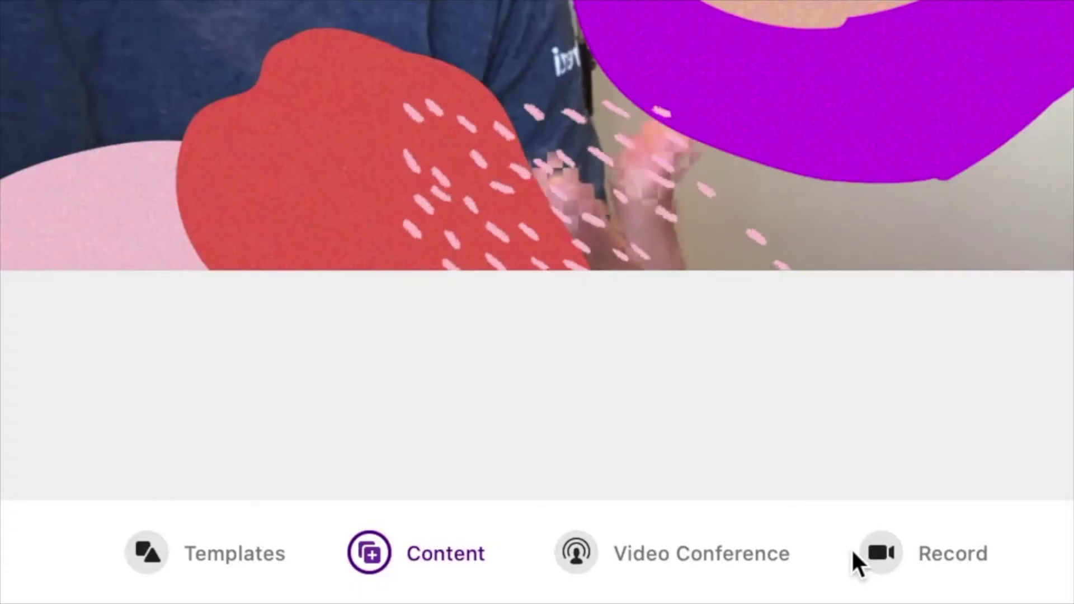
Step: Record a video of about 14 seconds with the third slide shown and finish the recording
{"action": "left_click", "coordinate": [878, 557]}
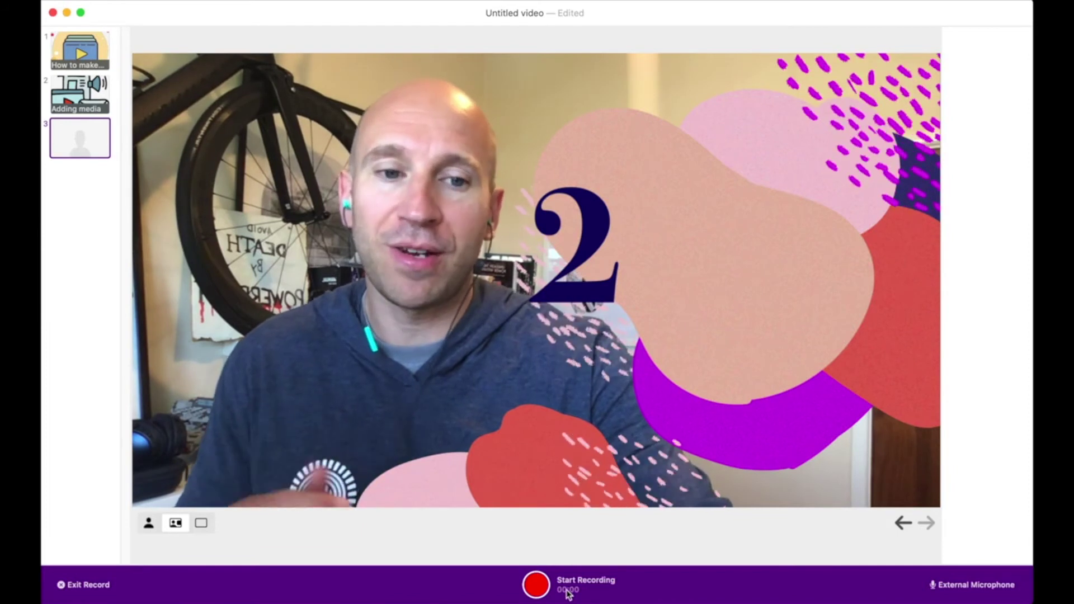
{"action": "left_click", "coordinate": [538, 587]}
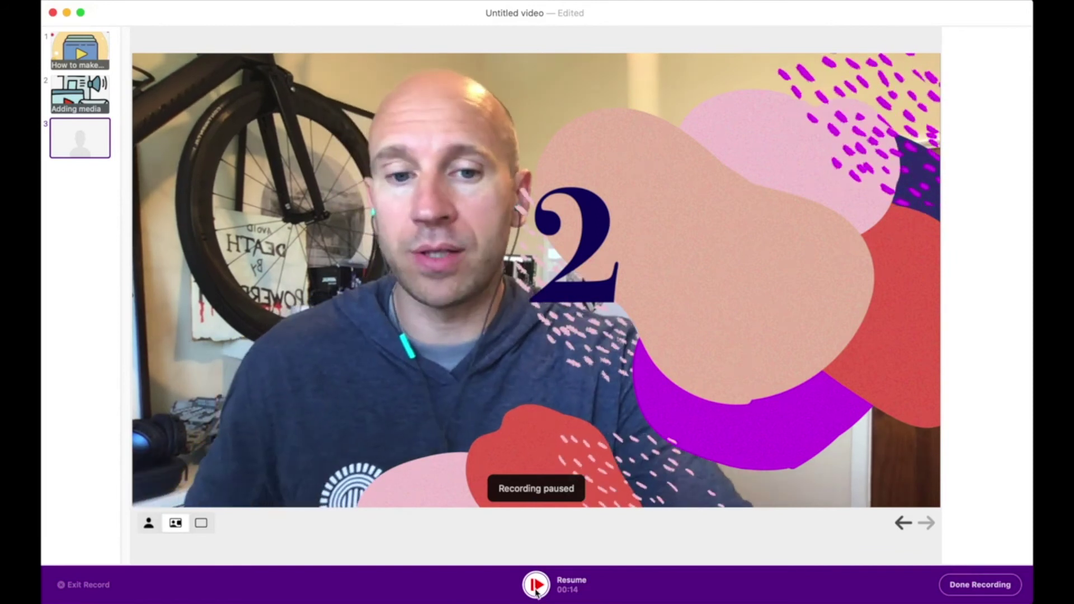
{"action": "left_click", "coordinate": [992, 593]}
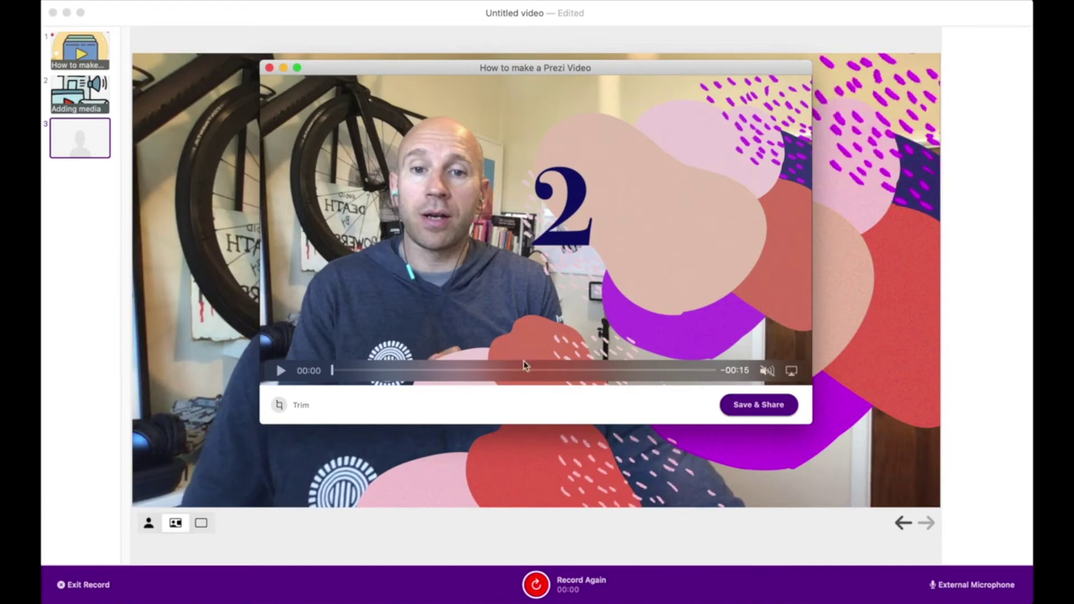
Step: Play back the recording and trim a short section off both its beginning and its end
{"action": "left_click", "coordinate": [280, 371]}
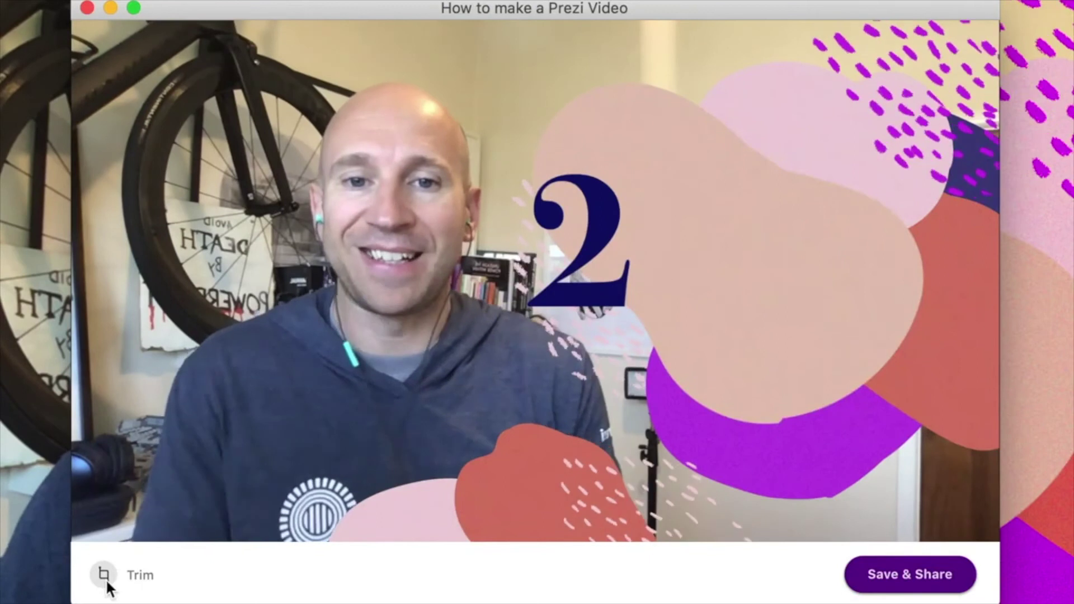
{"action": "left_click", "coordinate": [103, 582]}
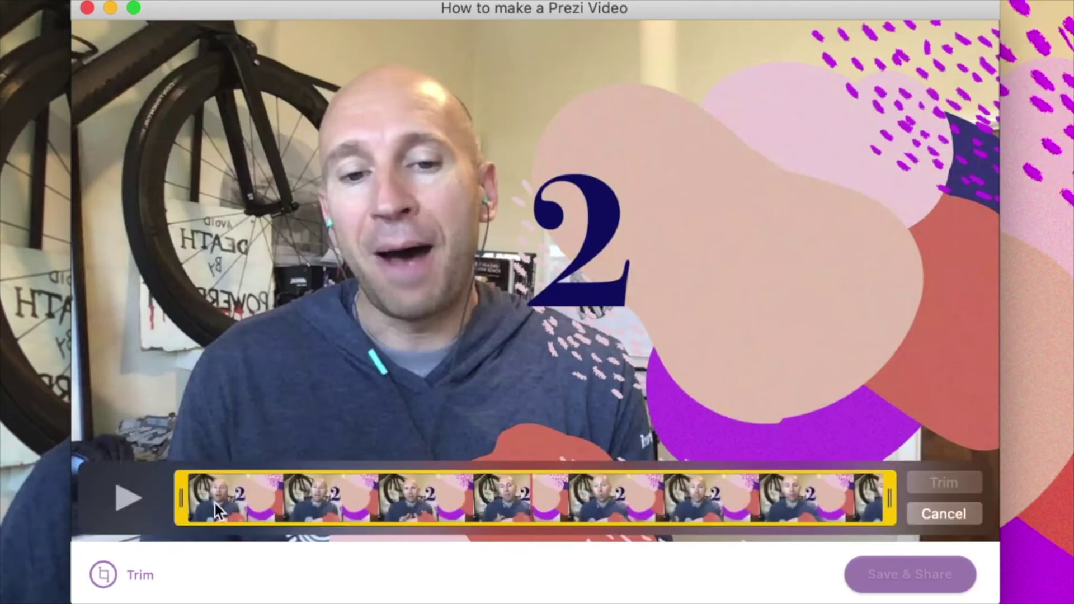
{"action": "left_click_drag", "start_coordinate": [181, 501], "coordinate": [242, 498]}
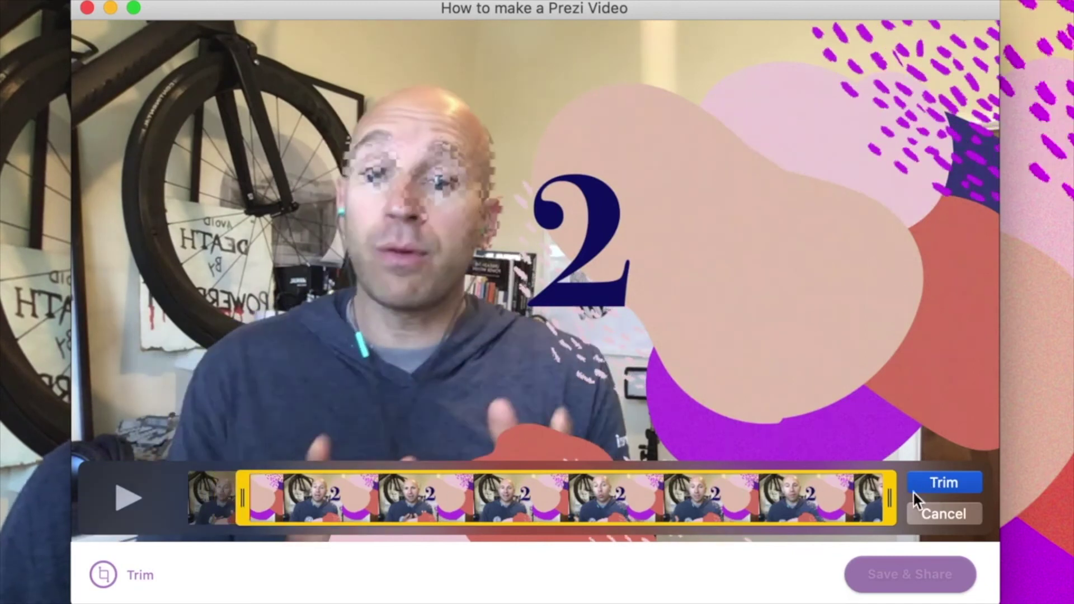
{"action": "left_click_drag", "start_coordinate": [892, 499], "coordinate": [828, 501]}
{"action": "left_click", "coordinate": [943, 484]}
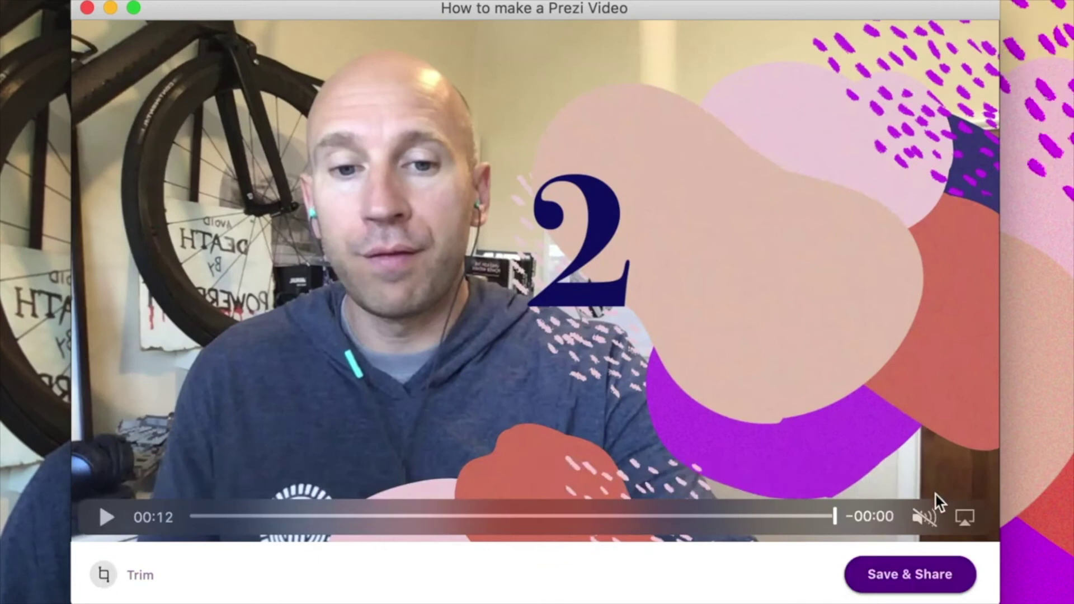
Step: Save the trimmed video locally at its original size as "How to make a Prezi Video" in the beginners folder, and close the preview
{"action": "left_click", "coordinate": [909, 575]}
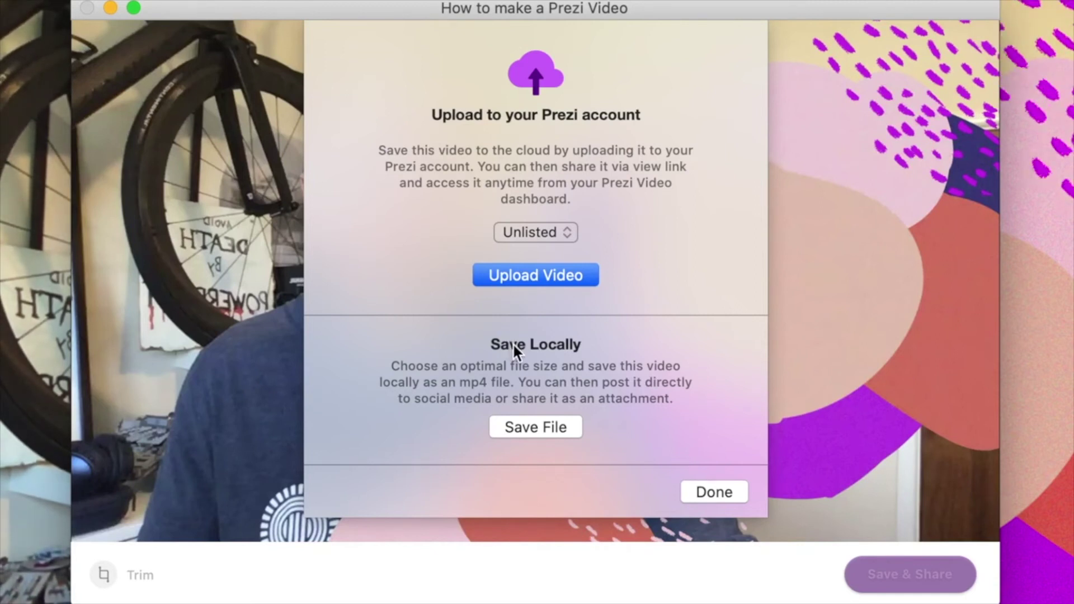
{"action": "left_click", "coordinate": [548, 430]}
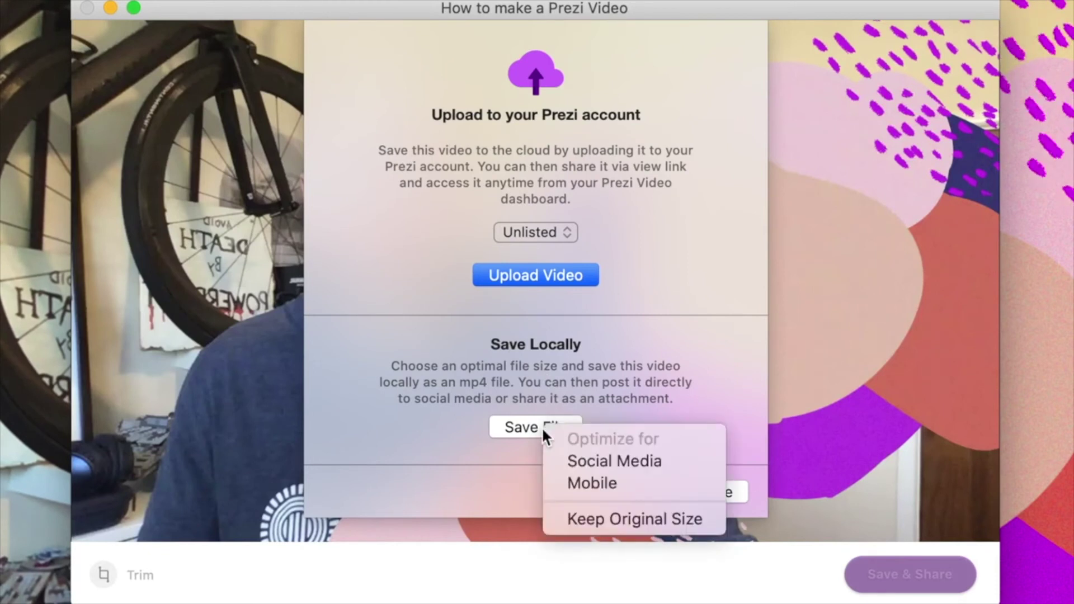
{"action": "left_click", "coordinate": [644, 522]}
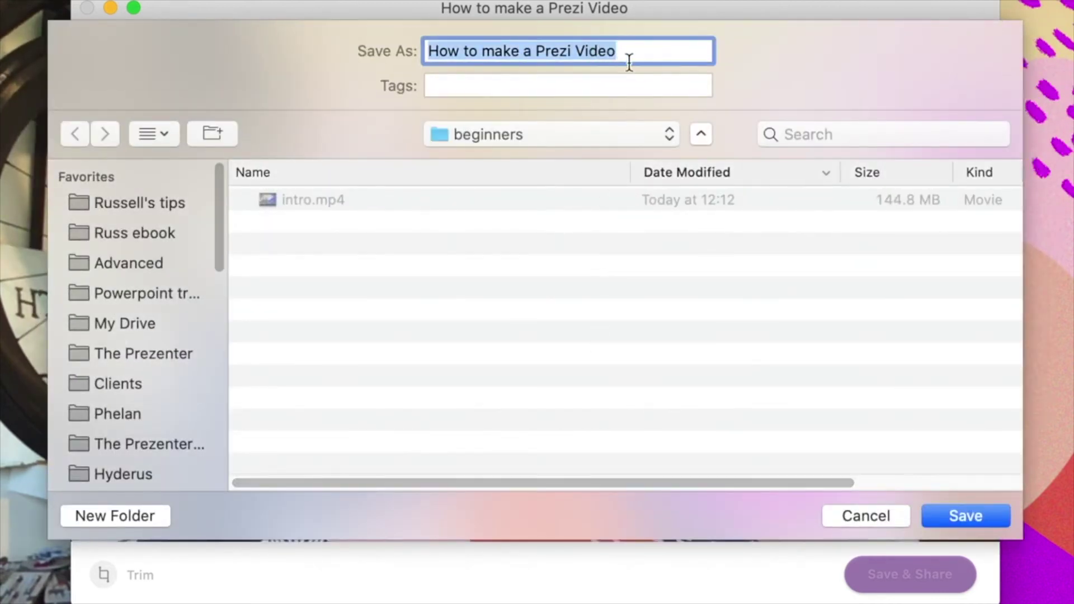
{"action": "left_click", "coordinate": [946, 512]}
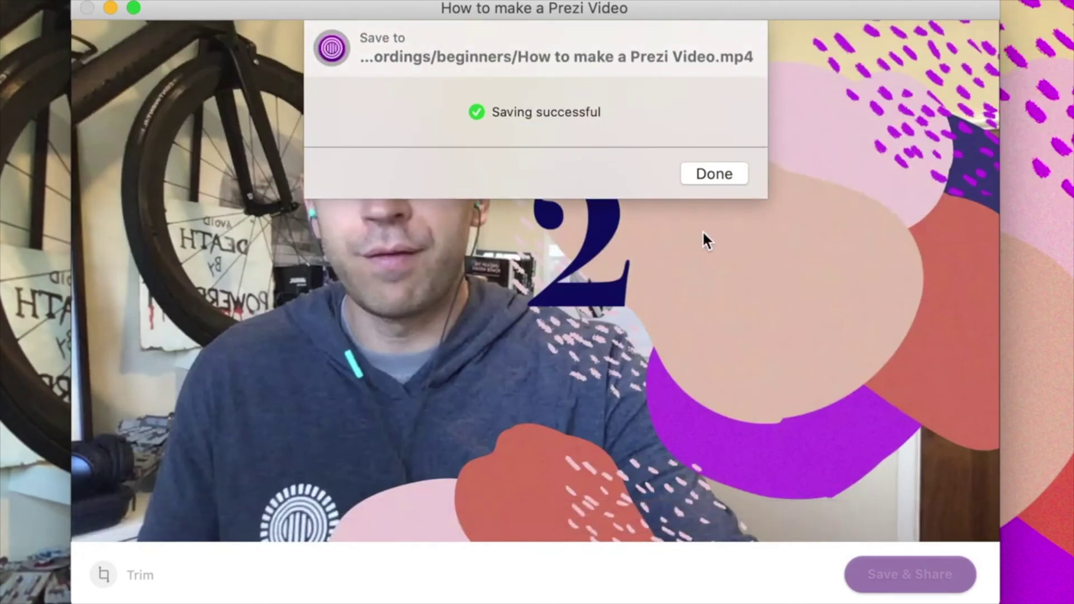
{"action": "left_click", "coordinate": [708, 175]}
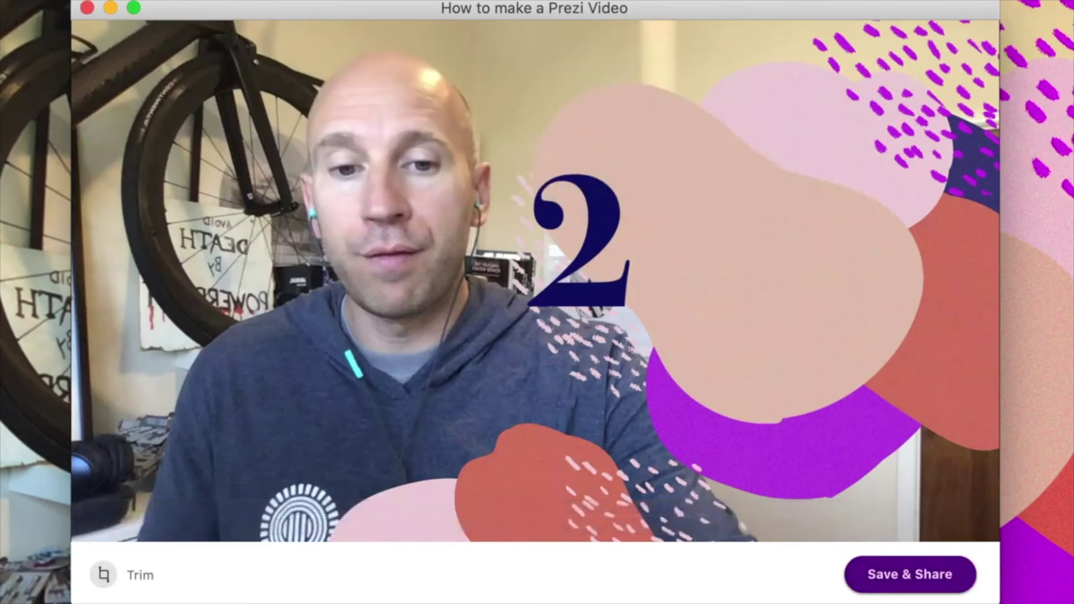
{"action": "left_click", "coordinate": [87, 7]}
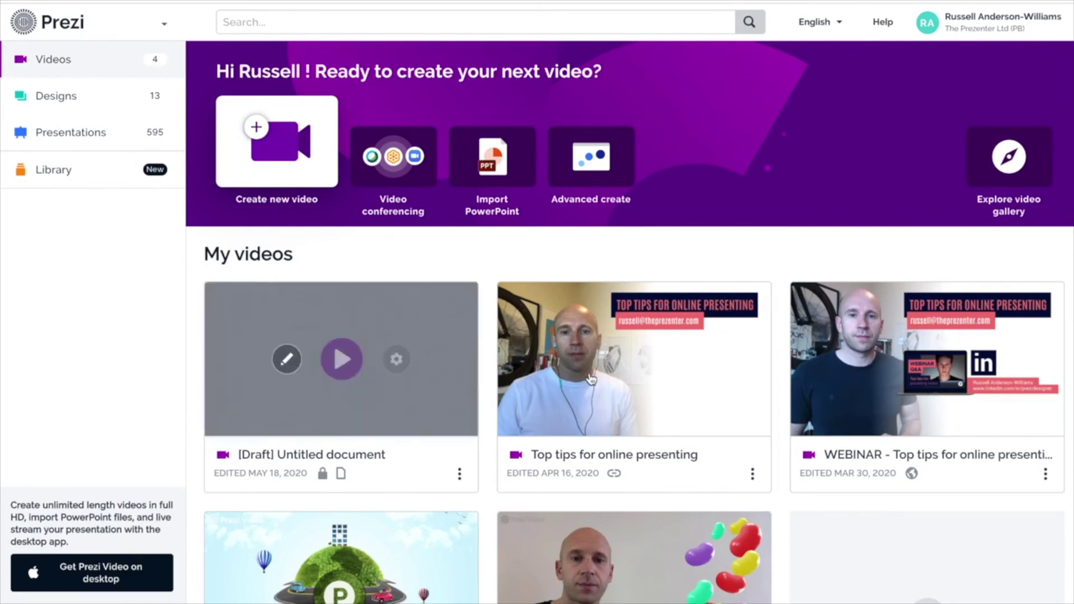
Step: Open the "Top tips for online presenting" video from the online dashboard and set its privacy to Public
{"action": "mouse_move", "coordinate": [631, 383]}
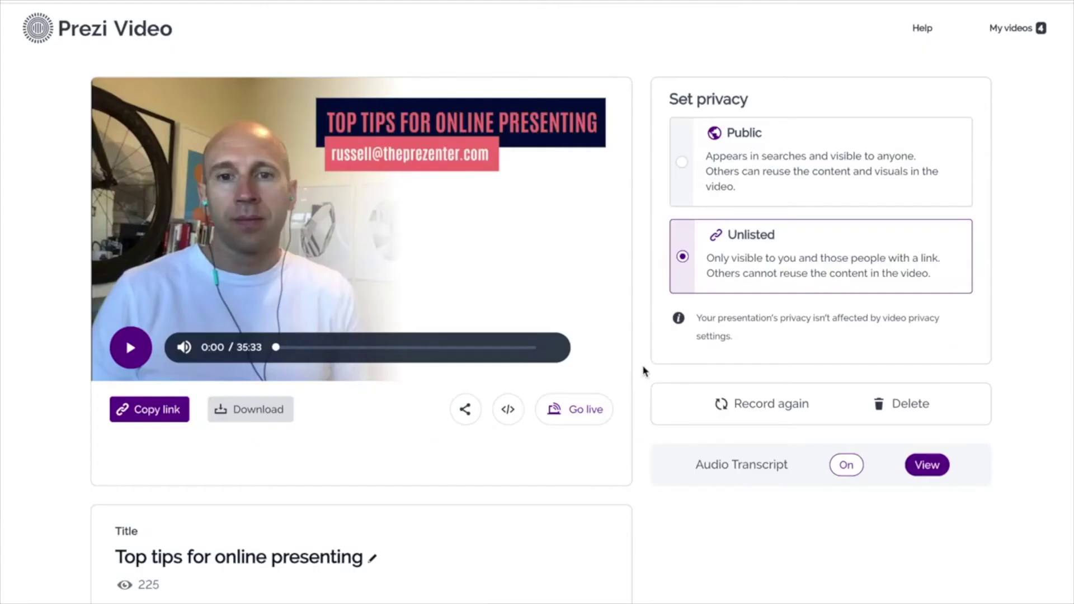
{"action": "left_click", "coordinate": [247, 417]}
{"action": "left_click", "coordinate": [683, 164]}
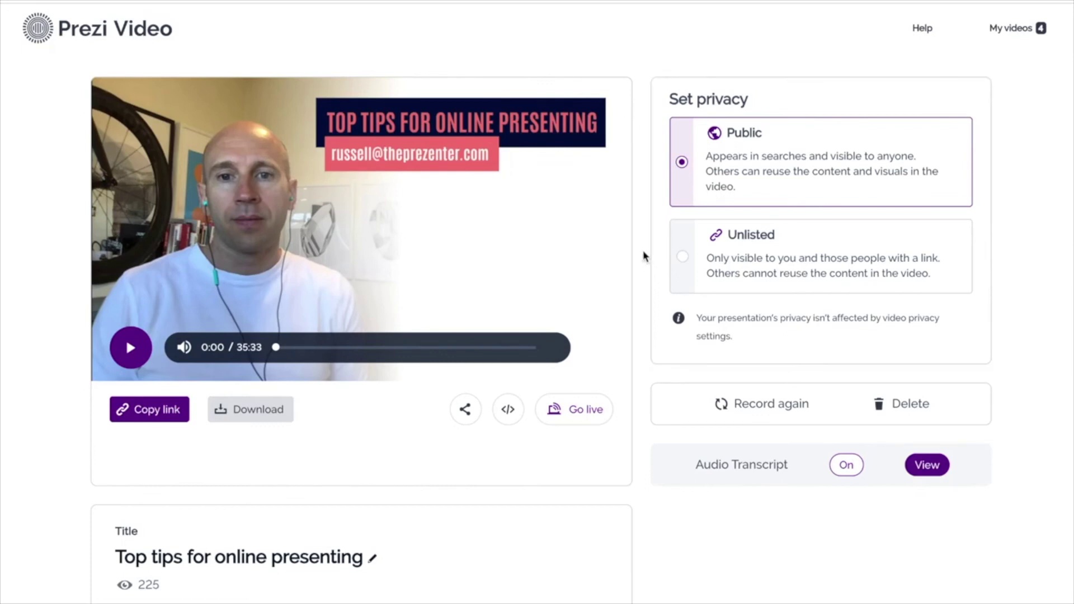
Step: Copy the sharing link of the "Top tips for online presenting" video
{"action": "scroll", "coordinate": [638, 302], "scroll_direction": "down", "scroll_amount": 1}
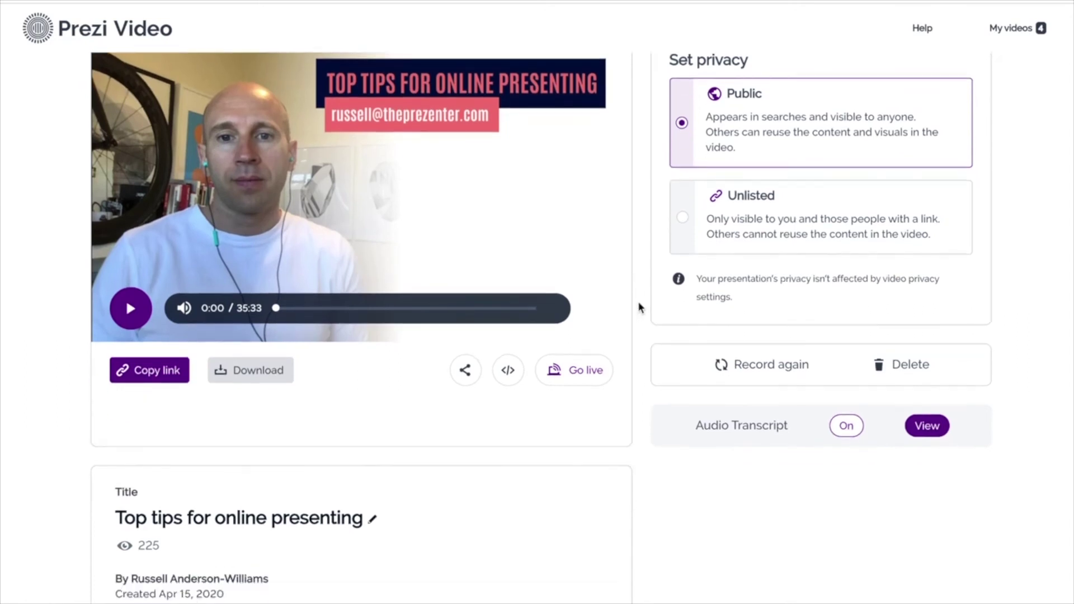
{"action": "scroll", "coordinate": [640, 308], "scroll_direction": "down", "scroll_amount": 1}
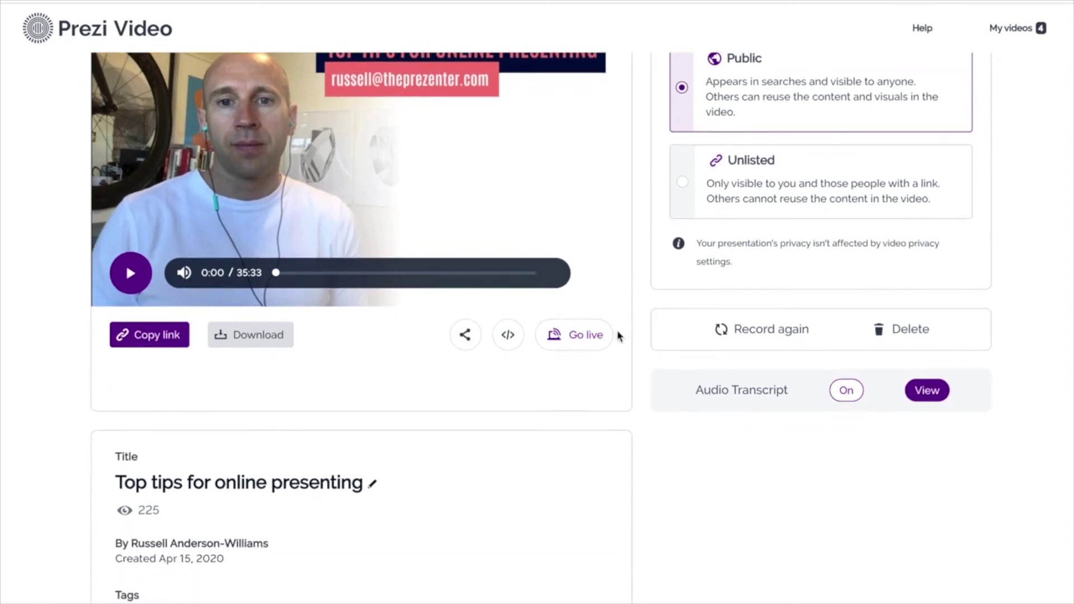
{"action": "left_click", "coordinate": [160, 344]}
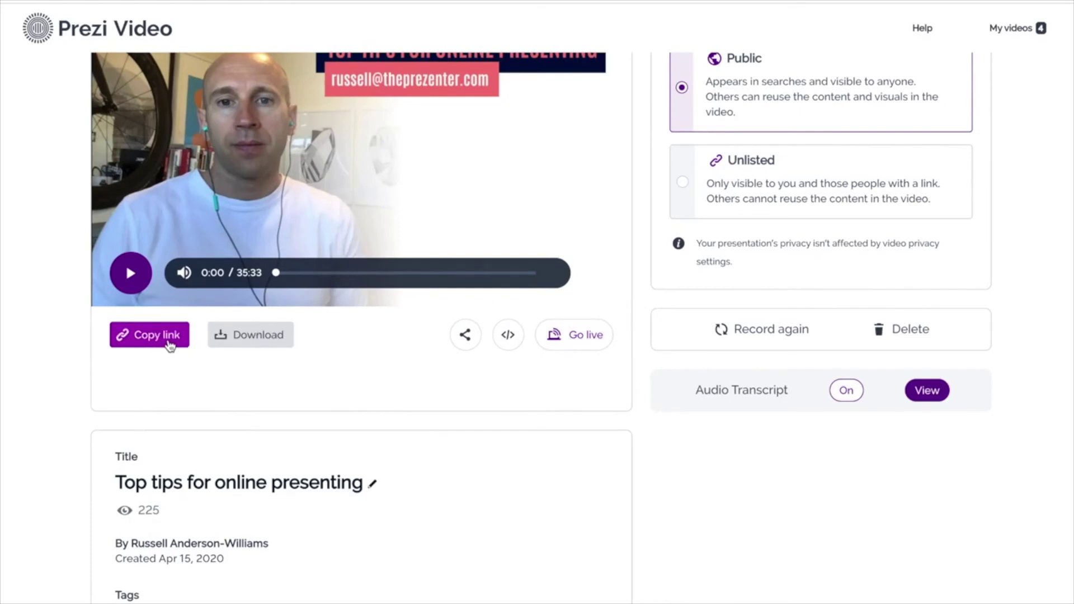
{"action": "scroll", "coordinate": [351, 380], "scroll_direction": "up", "scroll_amount": 2}
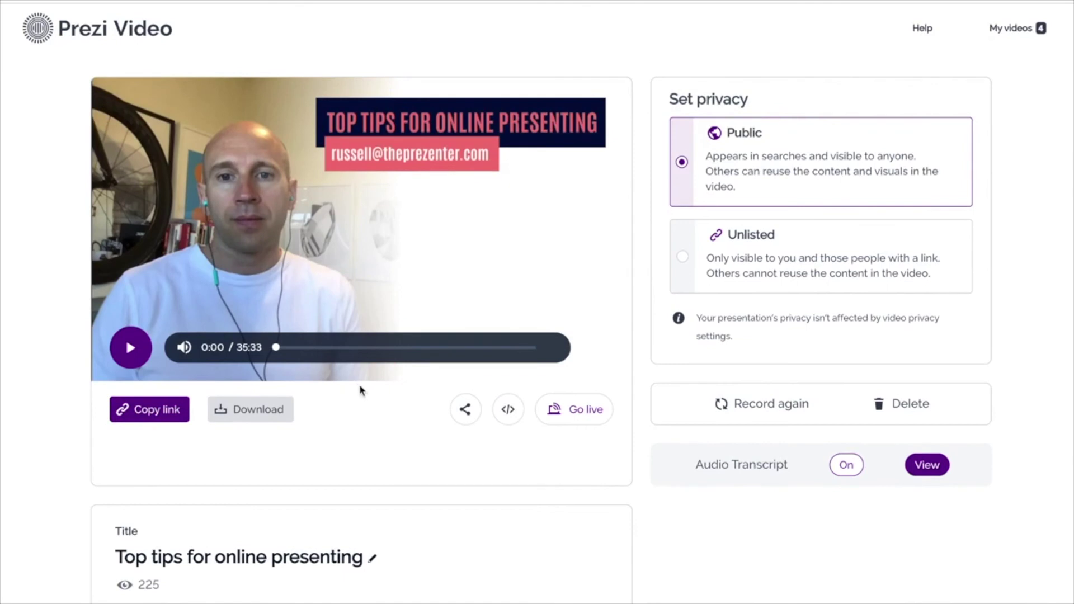